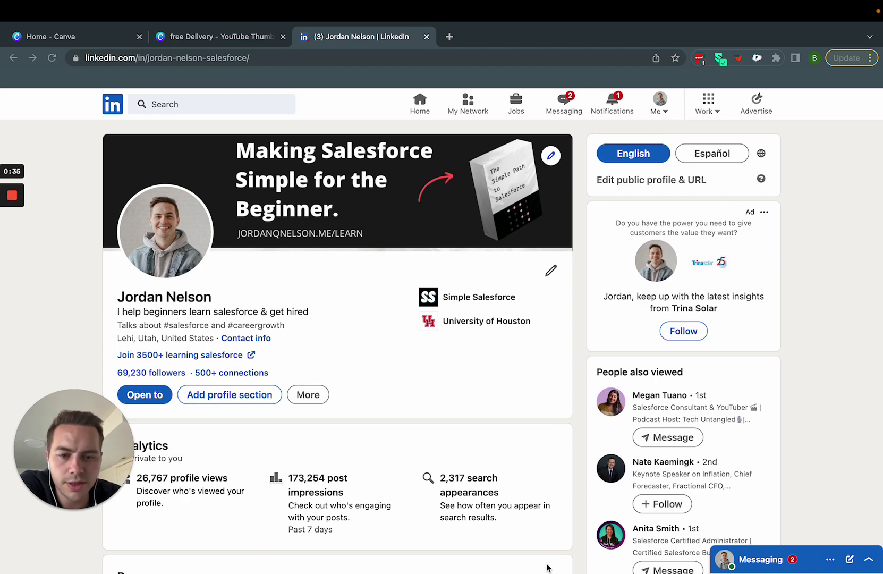
- Scroll the LinkedIn profile down to the Featured section with its newsletter and Salesforce guide links
scroll(547, 565, "down", 9)
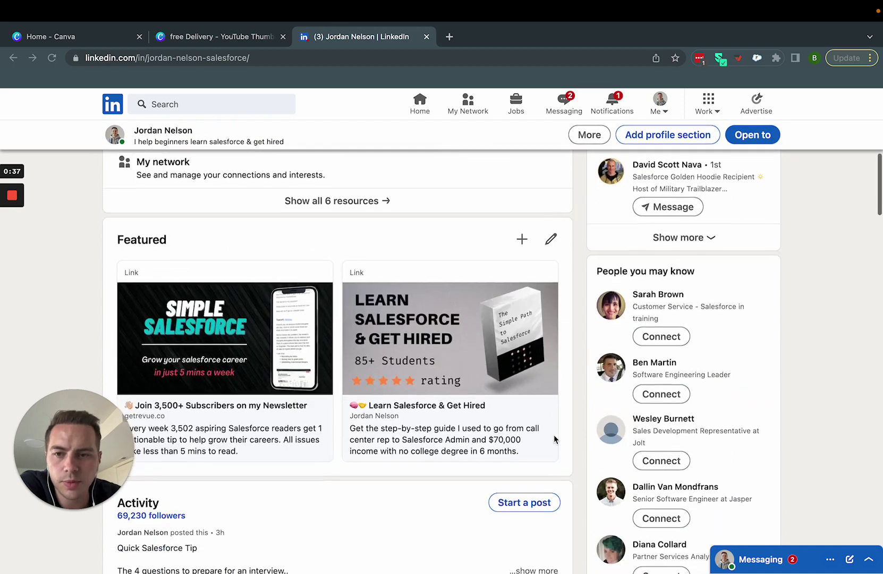
scroll(554, 435, "up", 10)
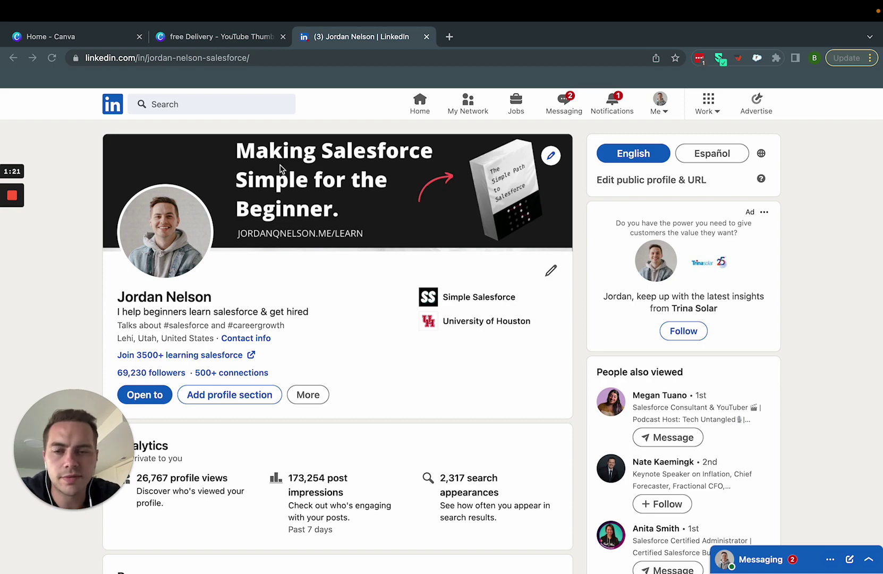
scroll(303, 364, "down", 8)
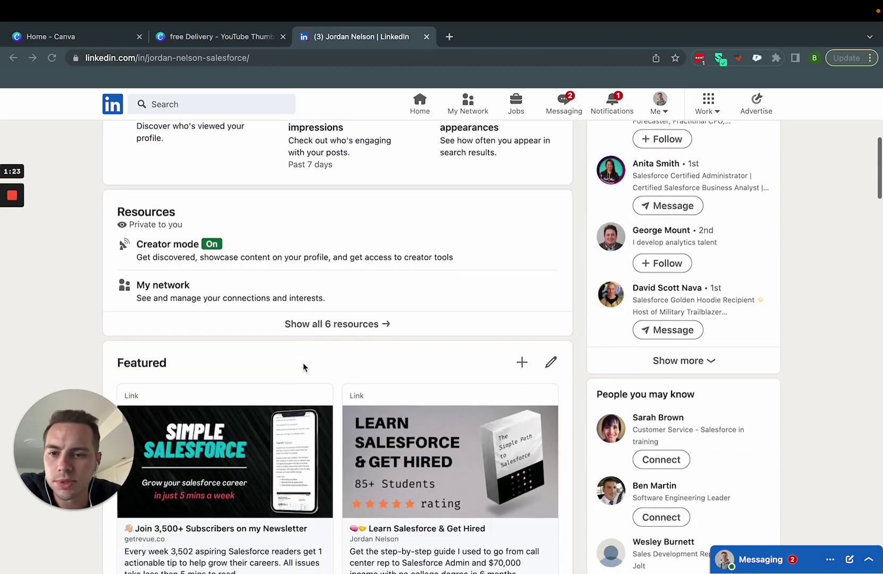
scroll(304, 365, "down", 4)
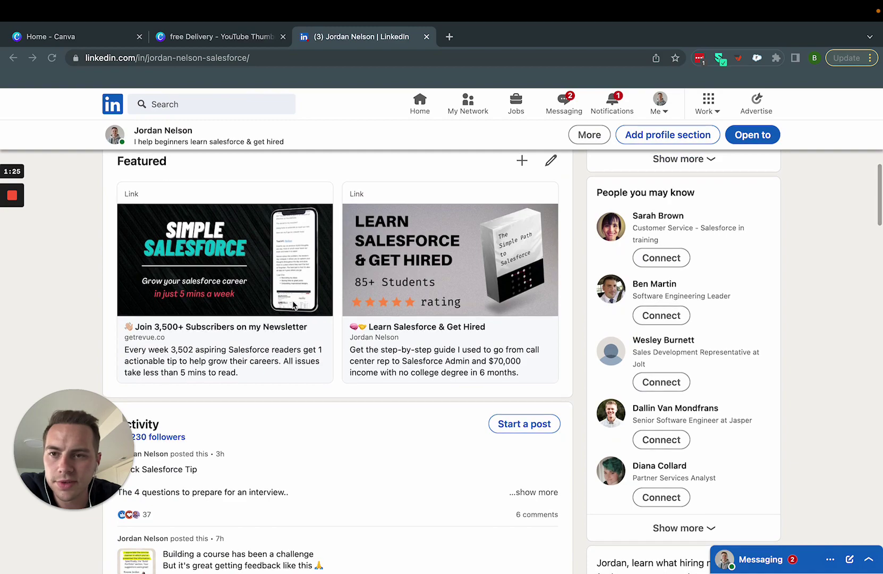
scroll(293, 306, "up", 12)
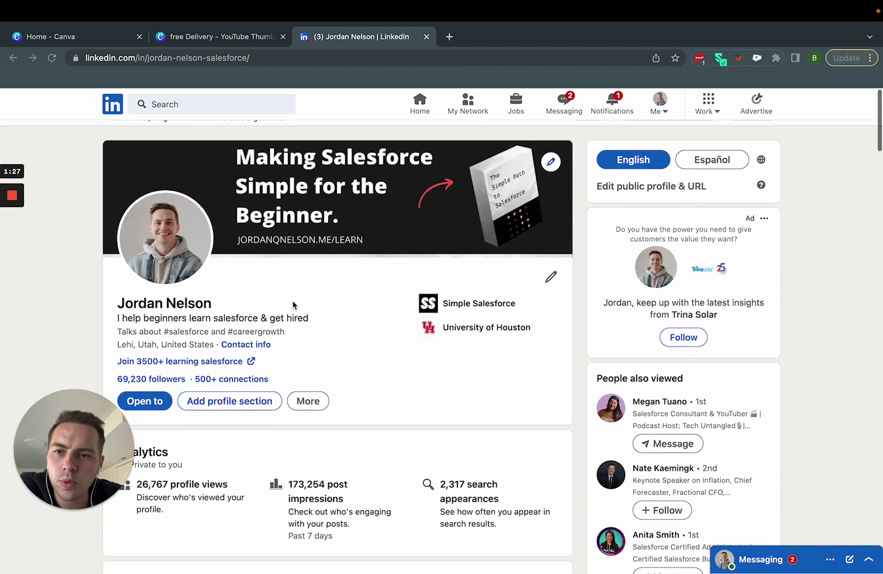
scroll(293, 302, "down", 11)
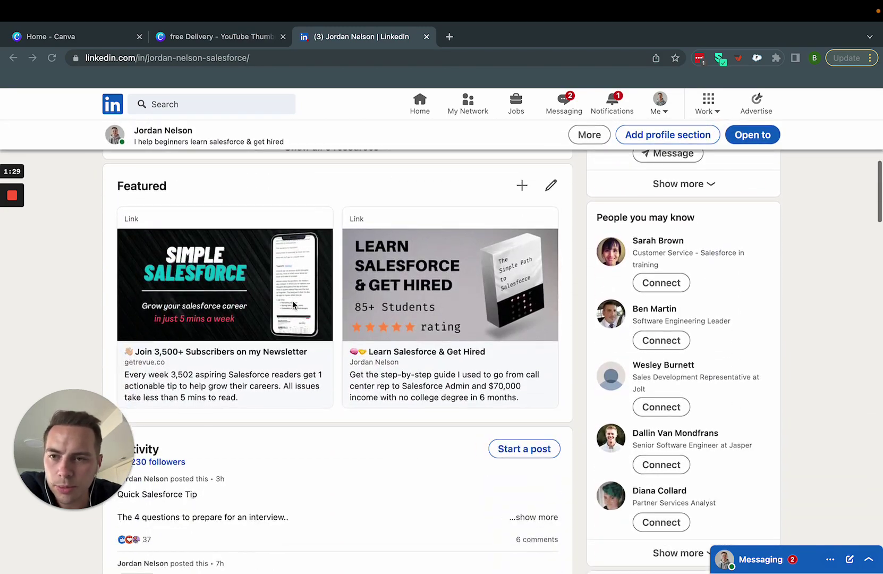
scroll(293, 304, "down", 1)
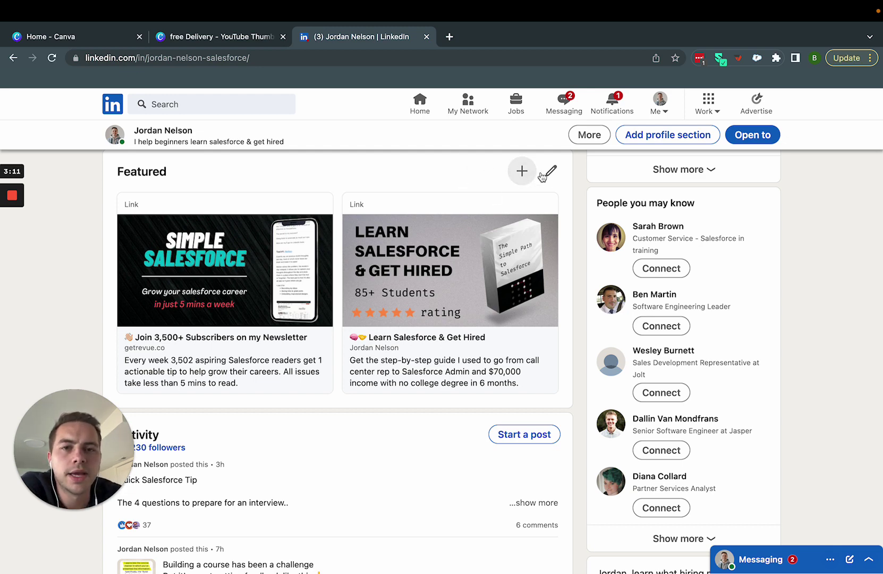
- Add a Featured link to the getrevue.co newsletter profile, loading its 'Simple Salesforce - Revue' title and thumbnail
left_click(522, 173)
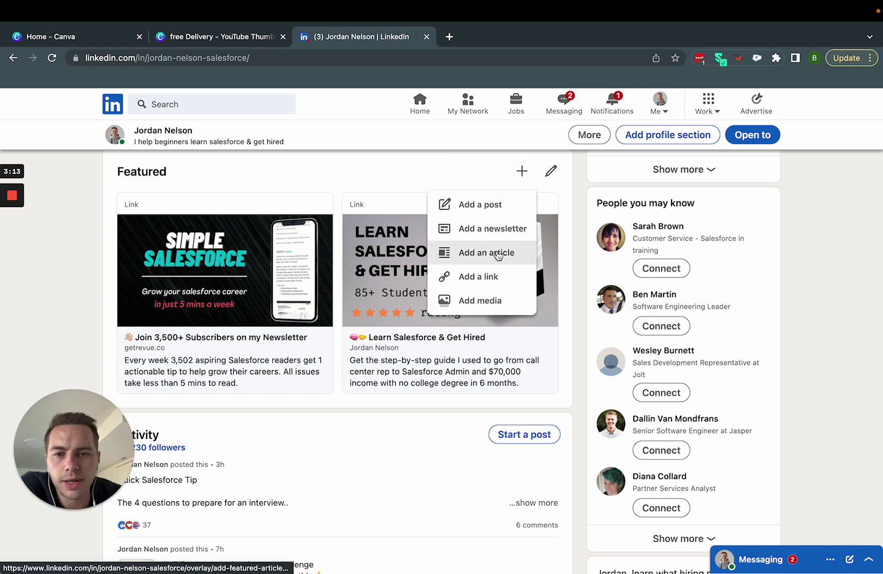
left_click(489, 277)
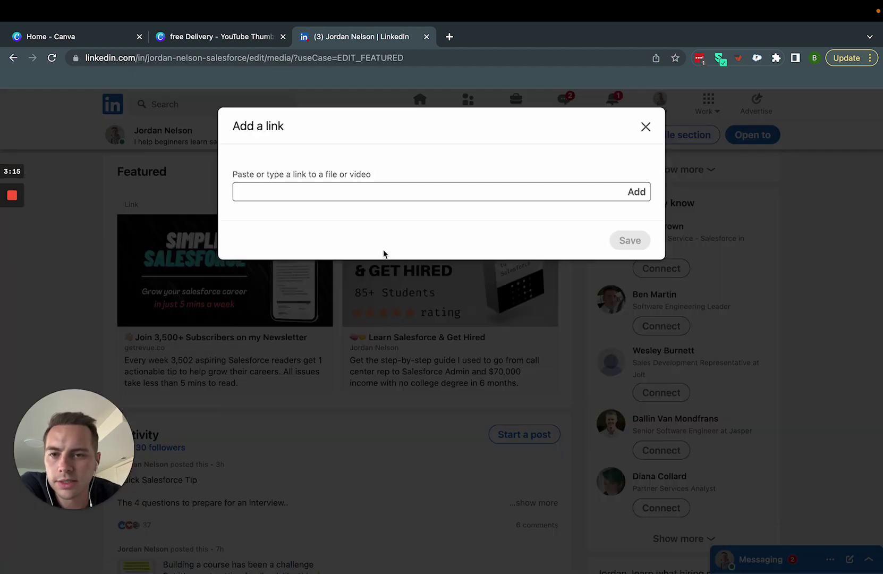
left_click(352, 191)
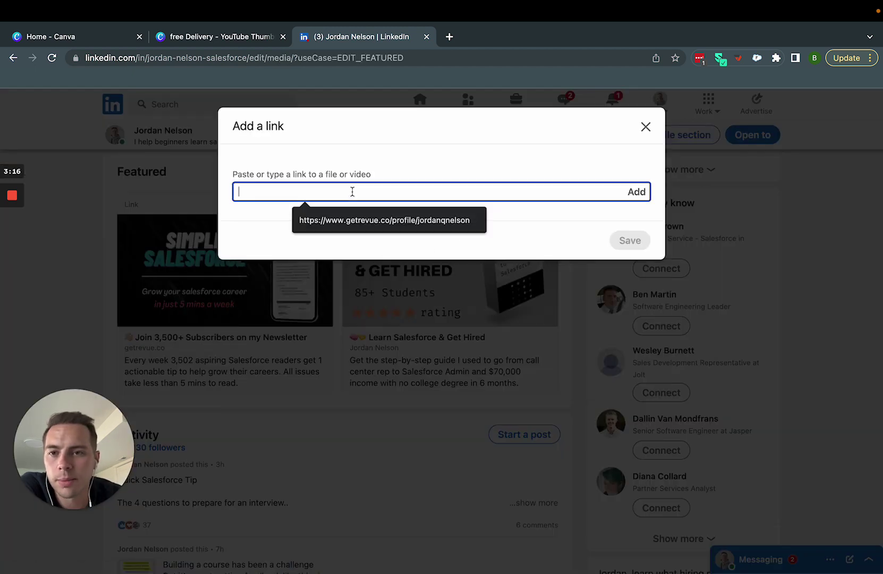
left_click(362, 220)
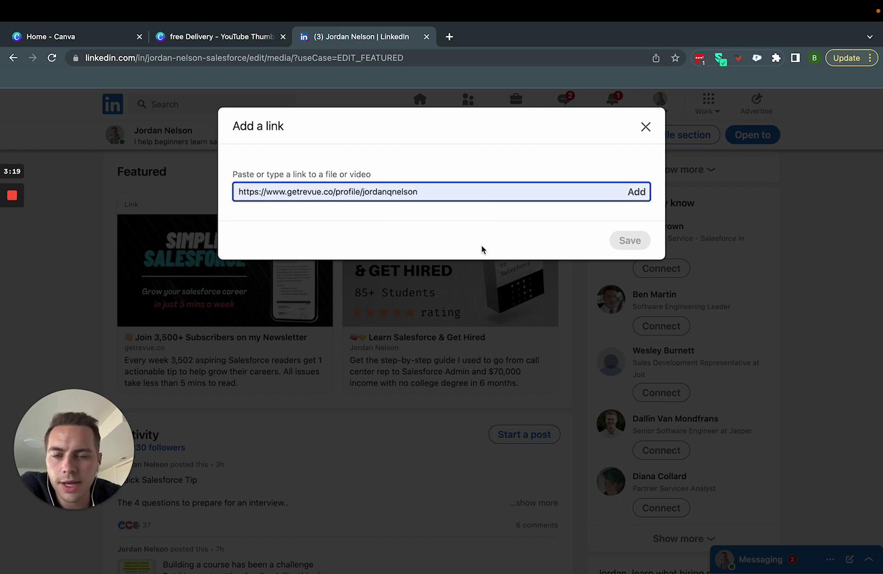
left_click(635, 193)
scroll(383, 311, "down", 3)
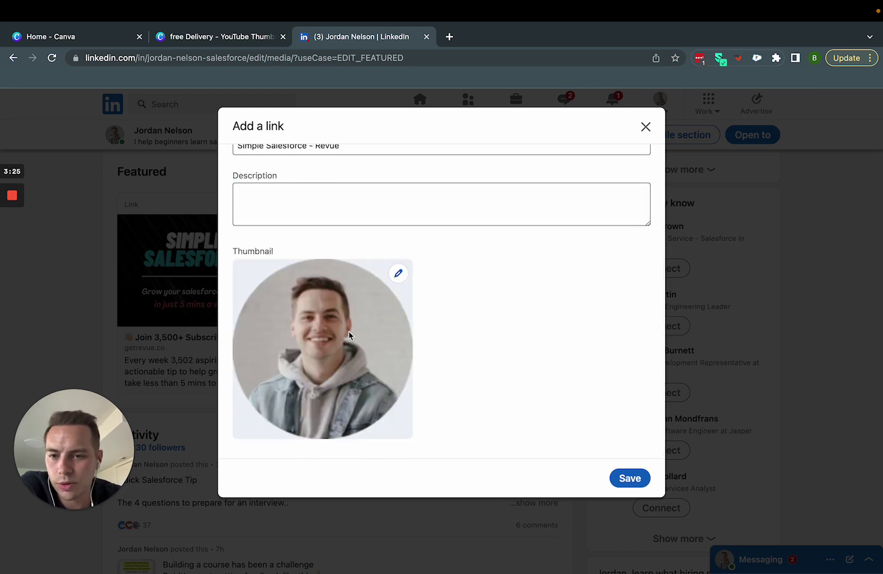
scroll(358, 359, "up", 3)
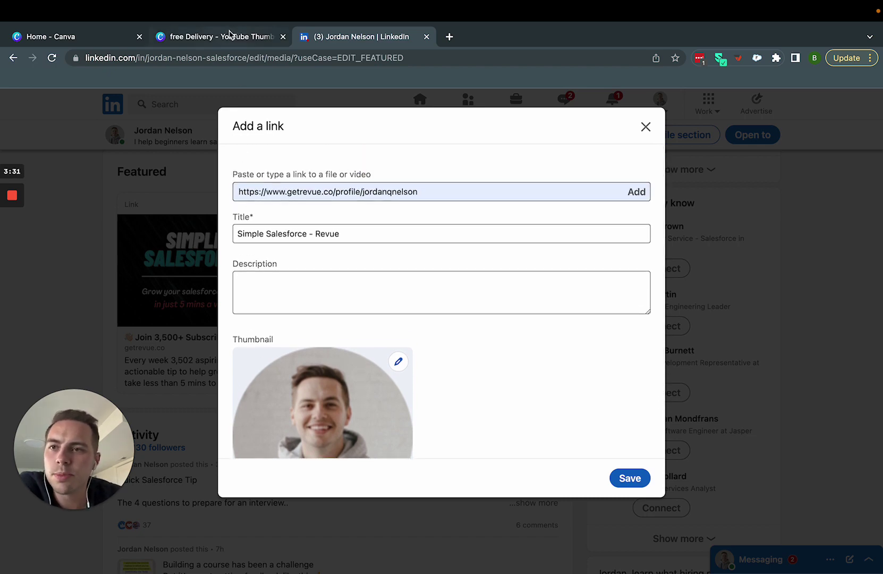
- Switch to the Canva home page and scroll through its Recent designs
left_click(100, 36)
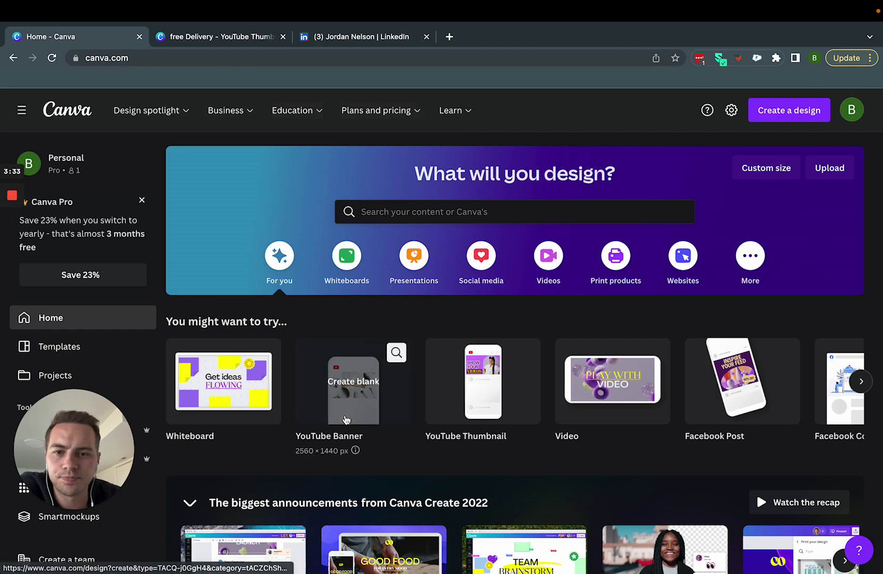
scroll(346, 420, "down", 5)
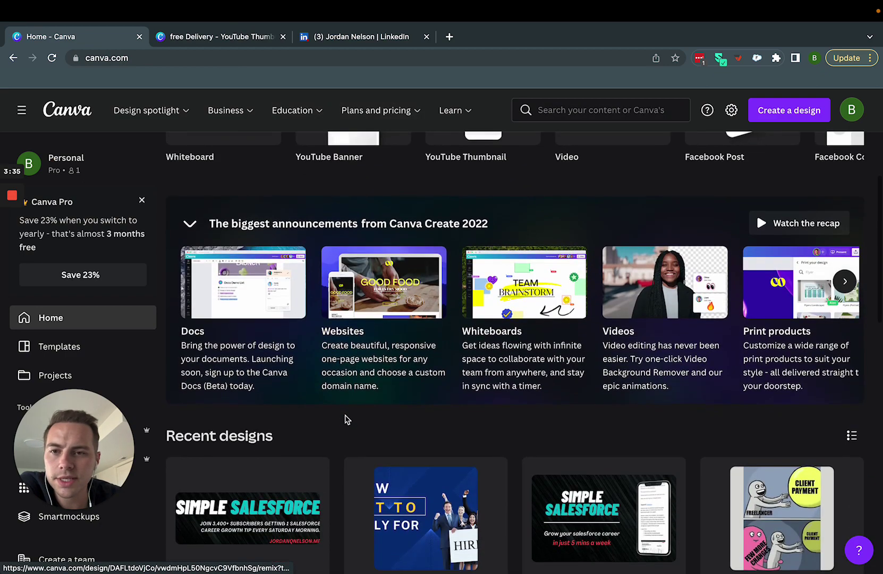
scroll(346, 419, "up", 5)
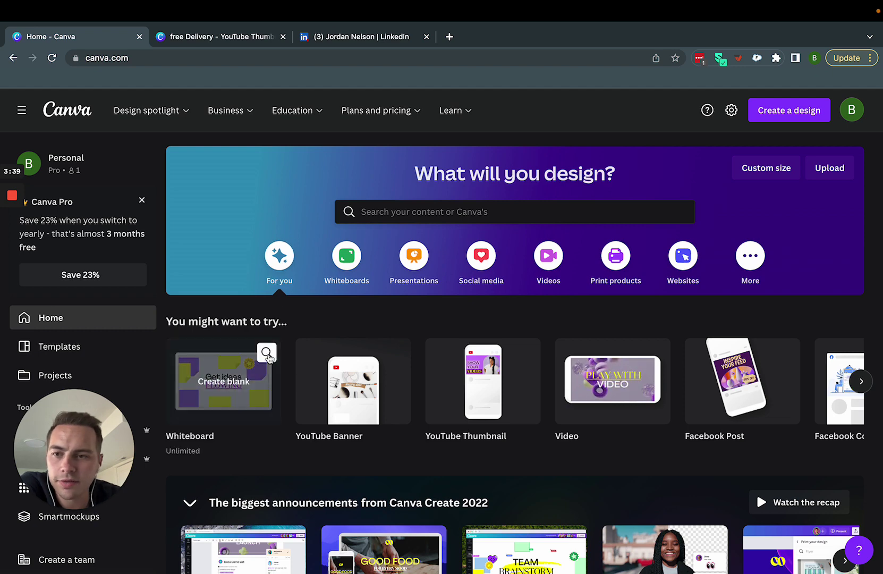
scroll(268, 358, "down", 4)
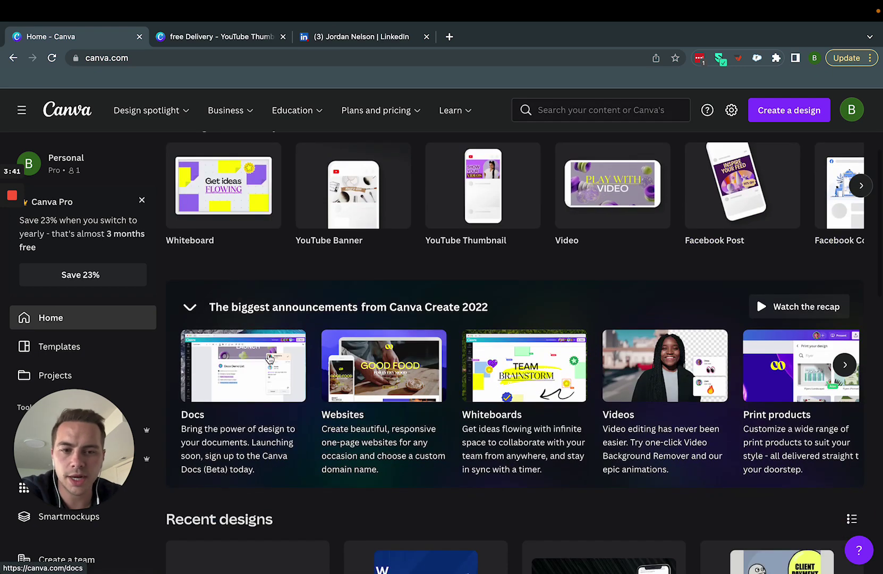
scroll(268, 358, "down", 1)
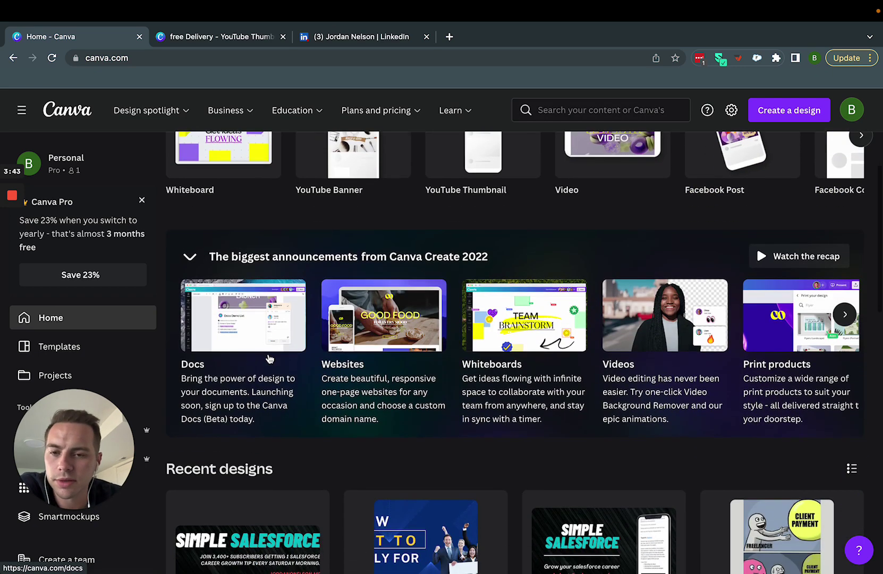
scroll(269, 359, "down", 2)
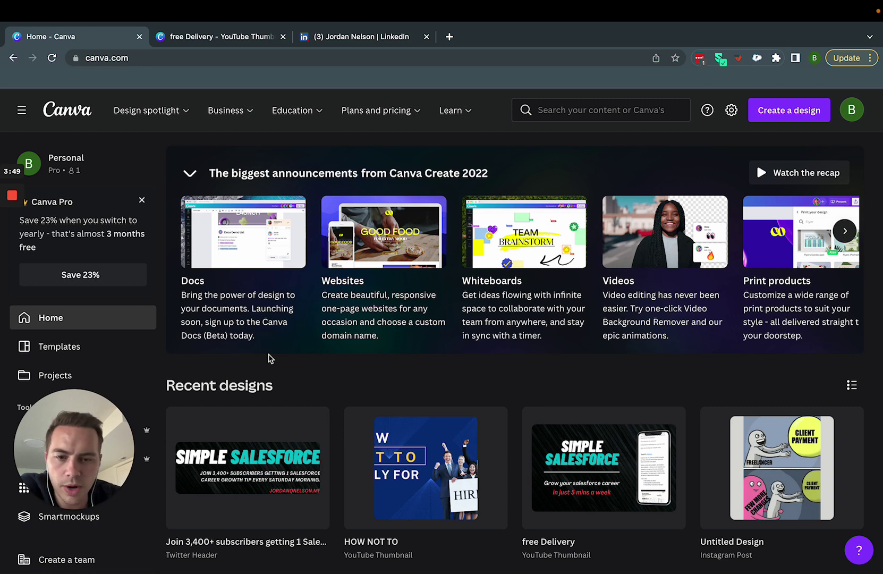
scroll(269, 359, "down", 1)
scroll(270, 358, "down", 2)
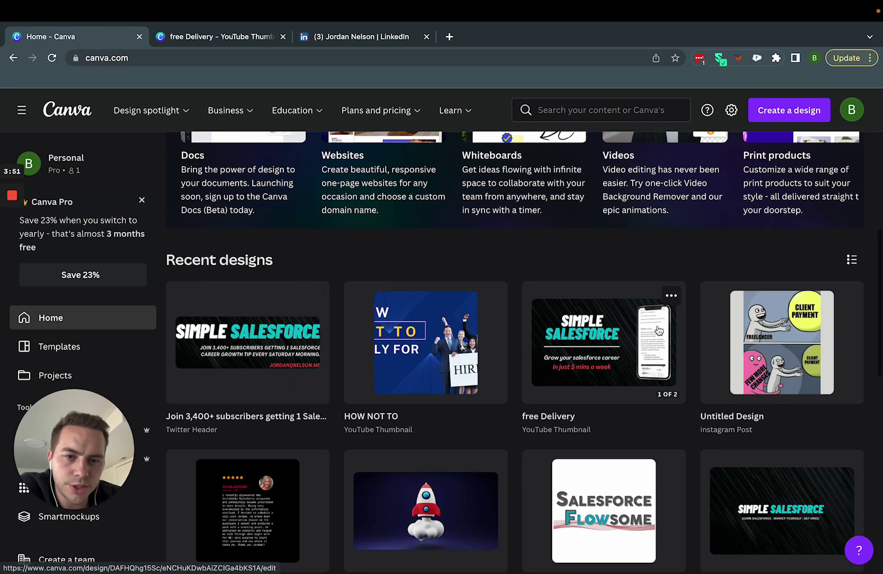
- Search Create a design for 'youtube' to confirm the 1280 × 720 px thumbnail size, then close it
left_click(805, 111)
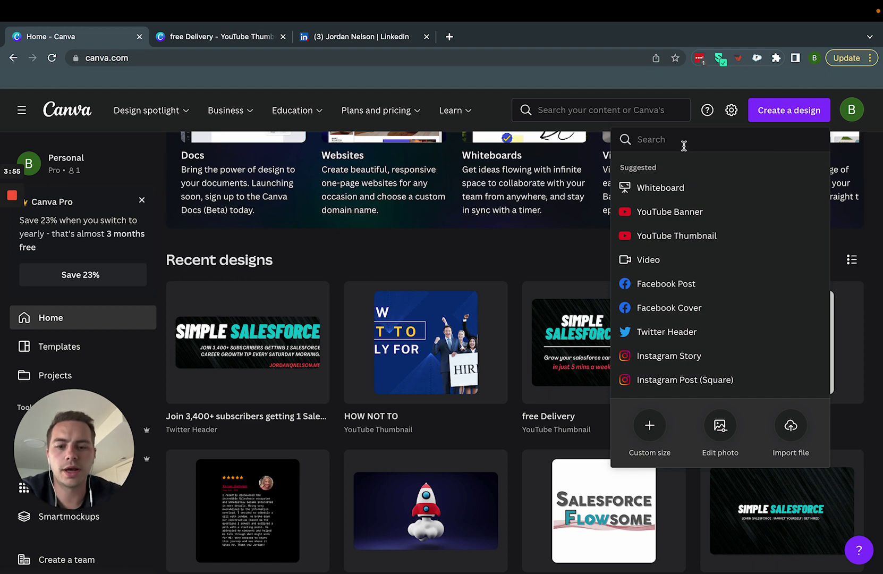
type("youtu")
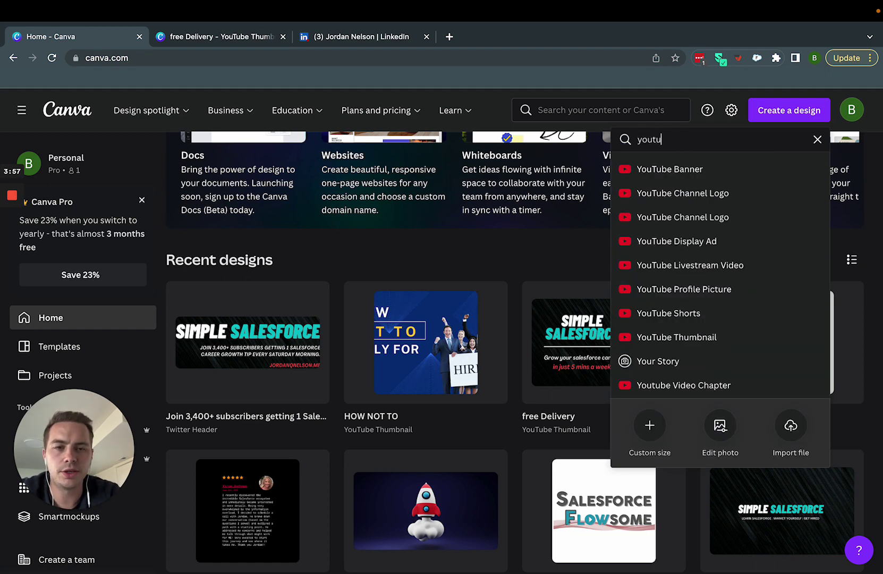
type("be thum")
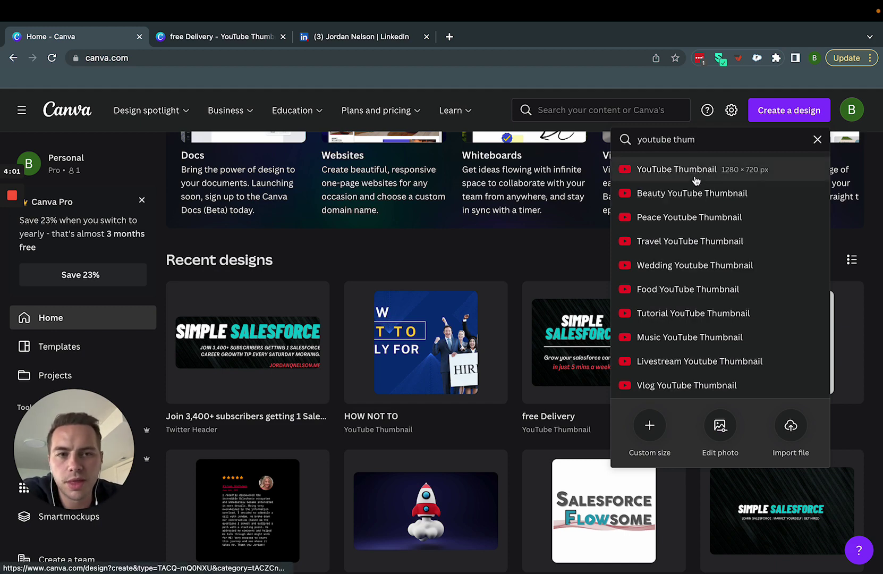
left_click(538, 253)
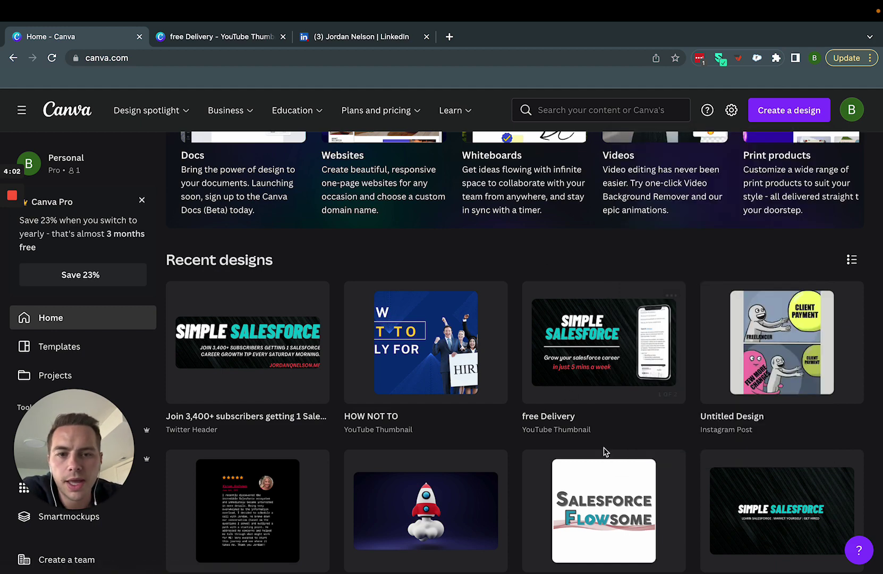
- Open the free Delivery YouTube thumbnail design from Recent designs
left_click(581, 353)
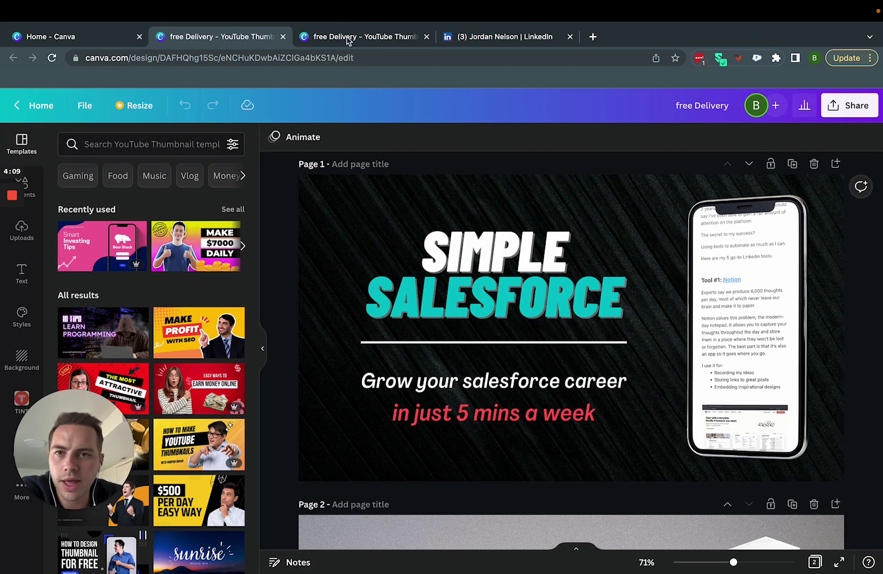
left_click(500, 40)
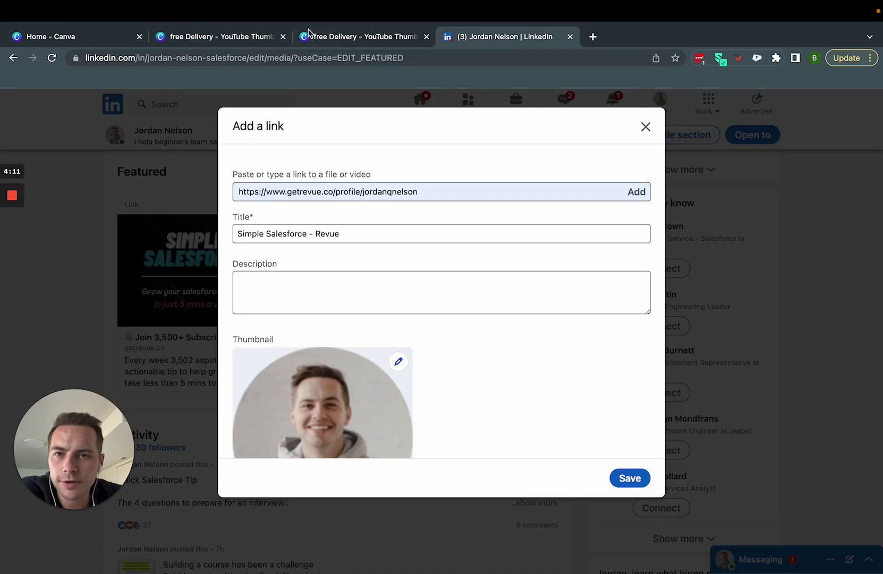
left_click(308, 34)
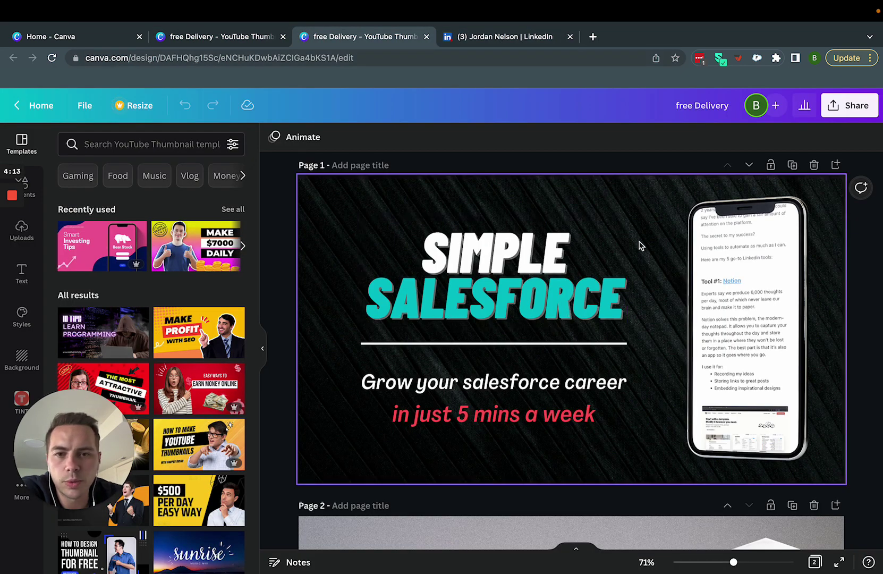
- Add a blank third page after page 2 of the design
scroll(640, 246, "down", 3)
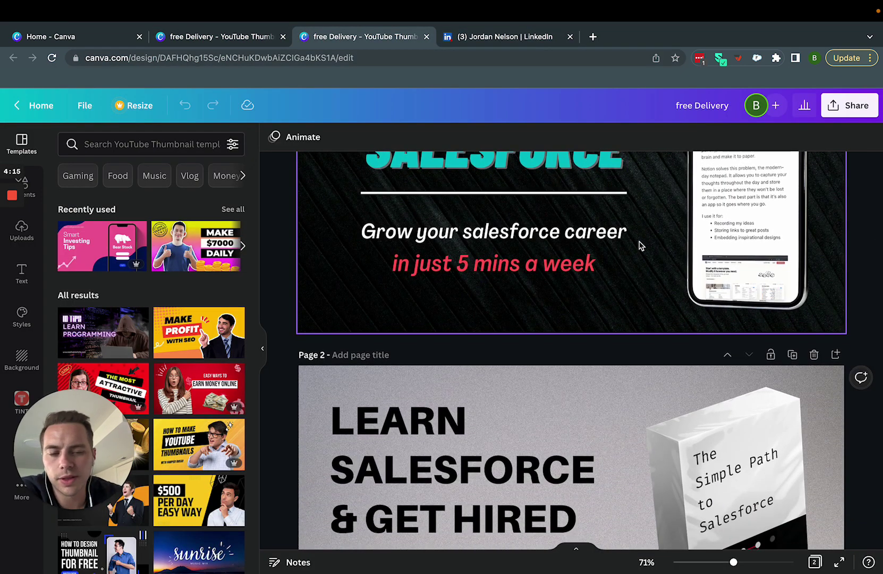
scroll(640, 245, "down", 3)
scroll(640, 245, "down", 1)
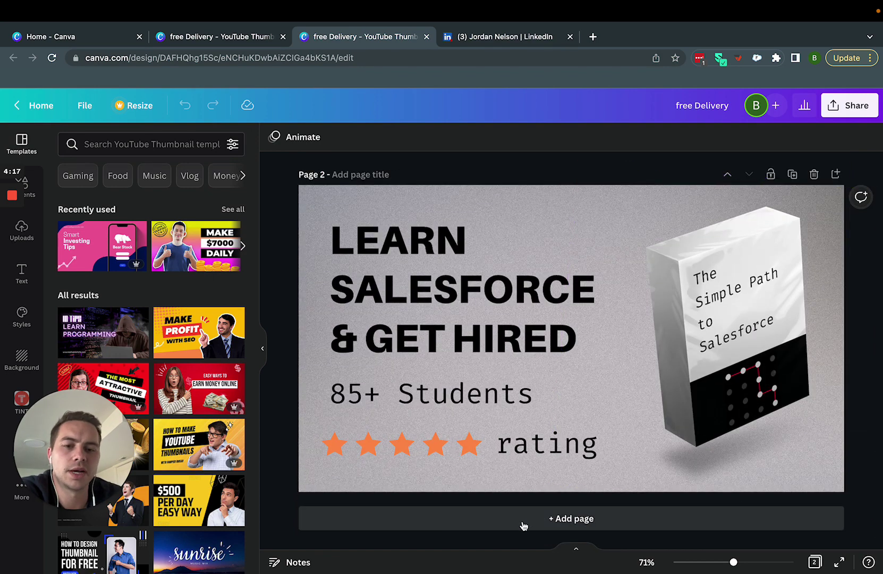
left_click(523, 525)
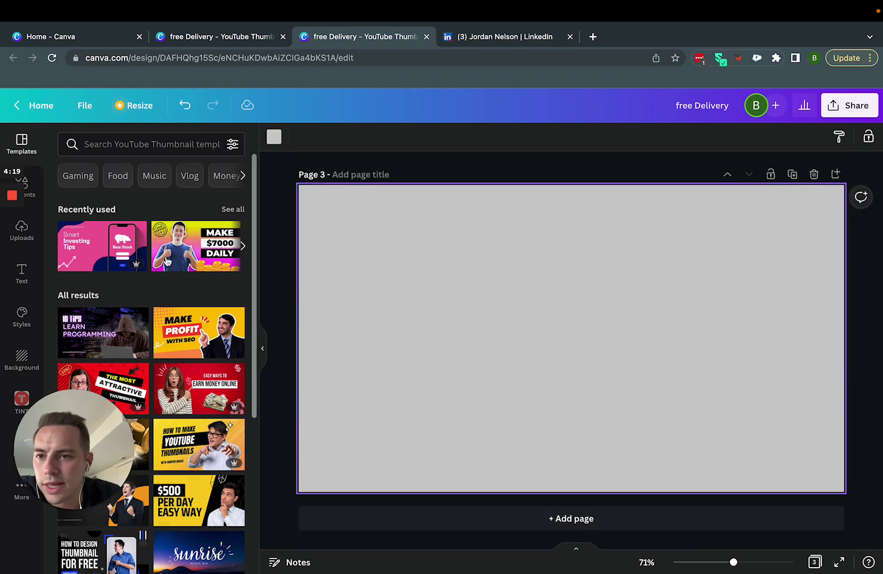
scroll(181, 317, "down", 2)
scroll(181, 316, "down", 10)
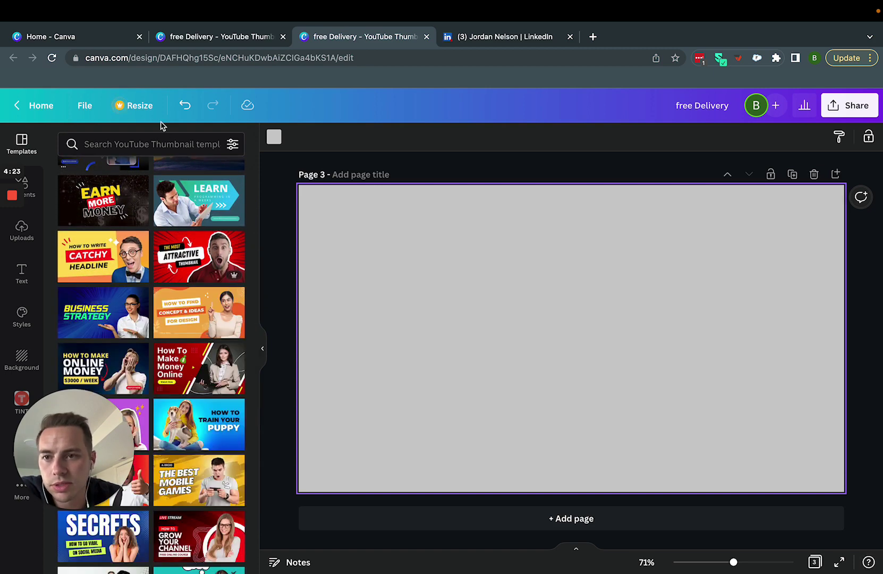
- Search Canva templates for 'gaming'
left_click(145, 144)
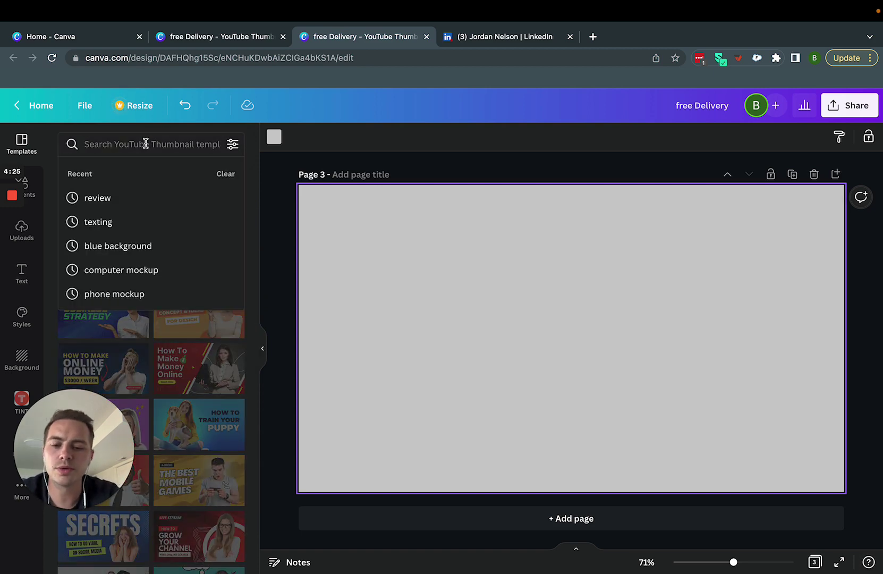
type("gaming")
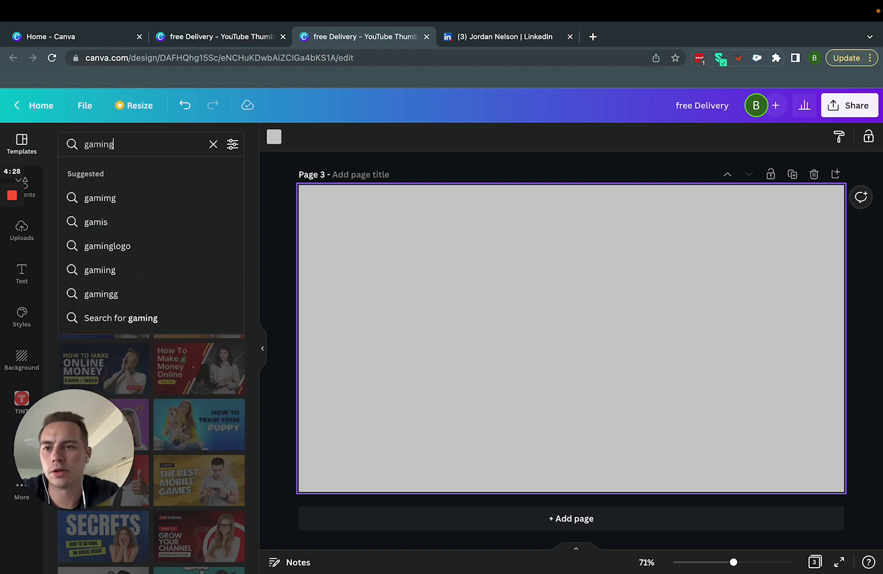
key("Return")
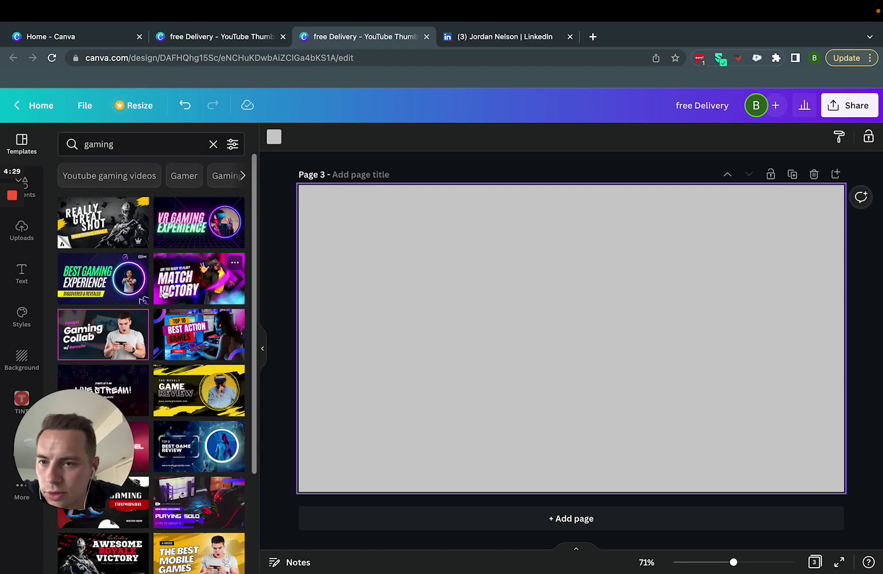
scroll(160, 250, "down", 5)
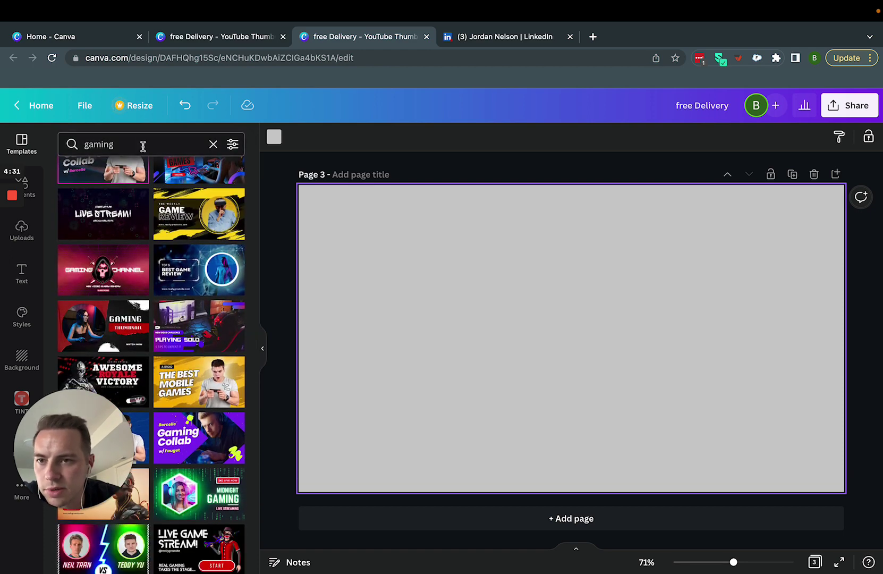
- Search templates for 'tech' and apply the Gadget Review template to page 3
left_click(142, 144)
type("te h")
key("Return")
left_click(118, 148)
key("BackSpace")
key("BackSpace")
type("ch")
key("Return")
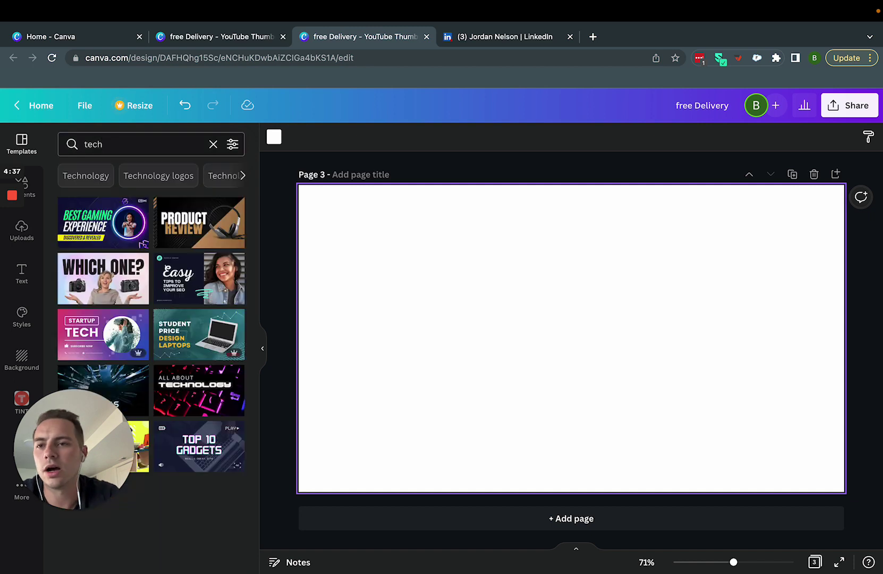
scroll(150, 307, "down", 1)
scroll(150, 307, "down", 5)
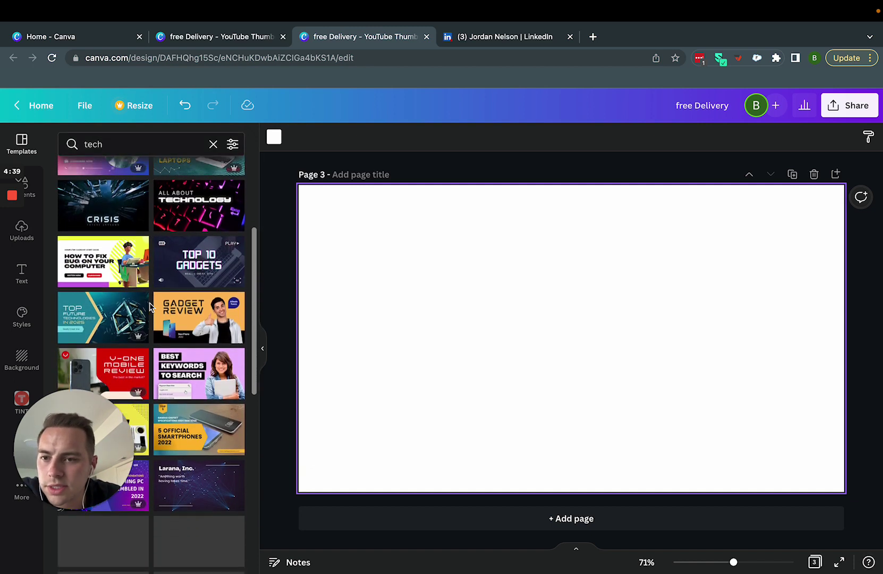
left_click(199, 313)
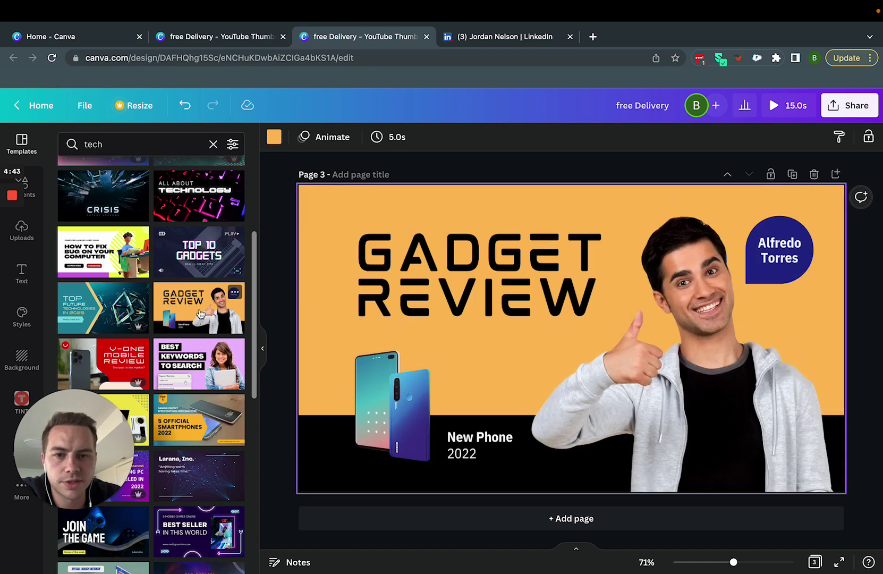
- Try moving the blue phone above 'New Phone', then undo it back to its original spot
left_click_drag(419, 416, 491, 394)
key("super+z")
key("super+shift+z")
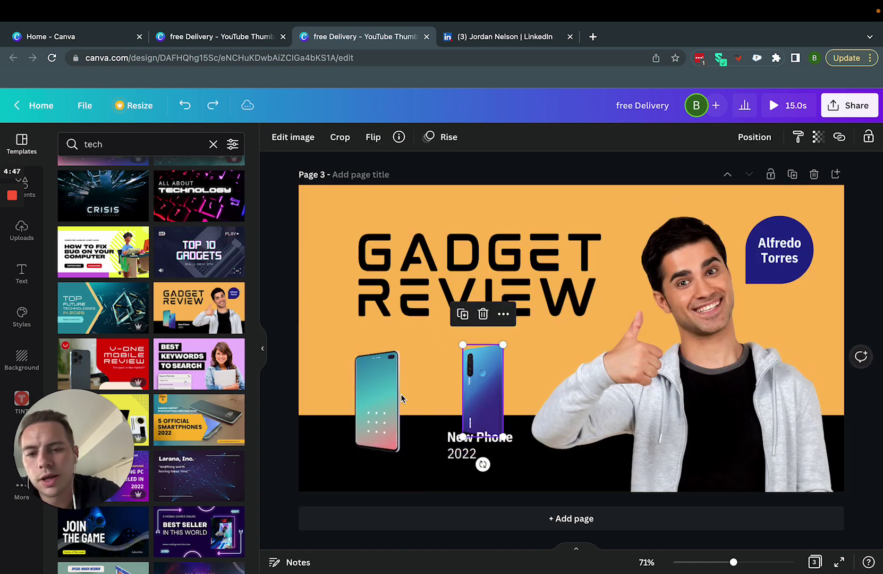
key("super+z")
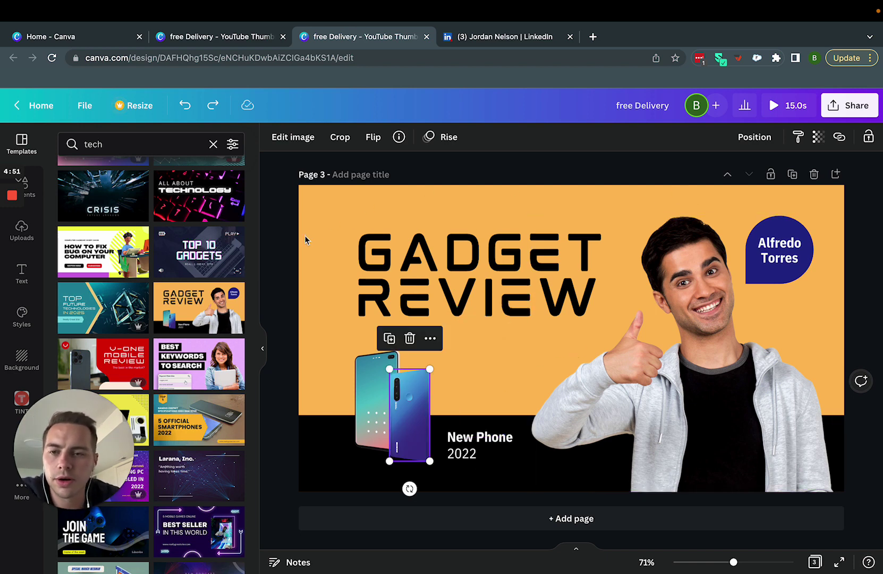
- Open a blank new tab and duplicate the LinkedIn tab holding the Add a link form
left_click(593, 36)
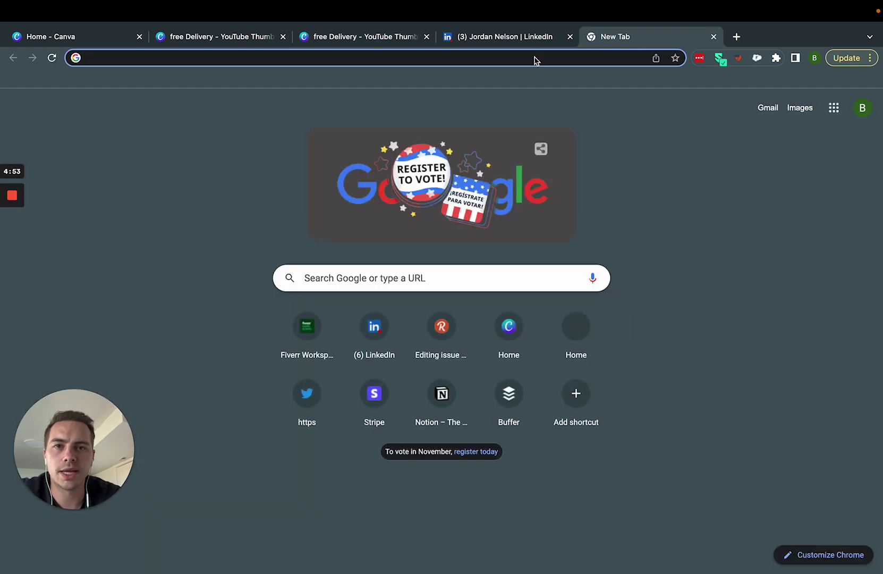
left_click(535, 57)
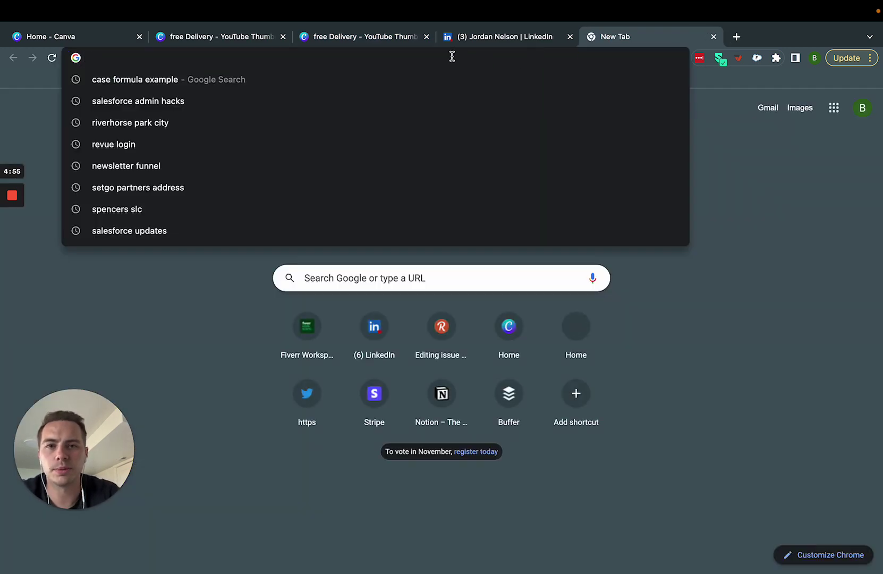
left_click(463, 39)
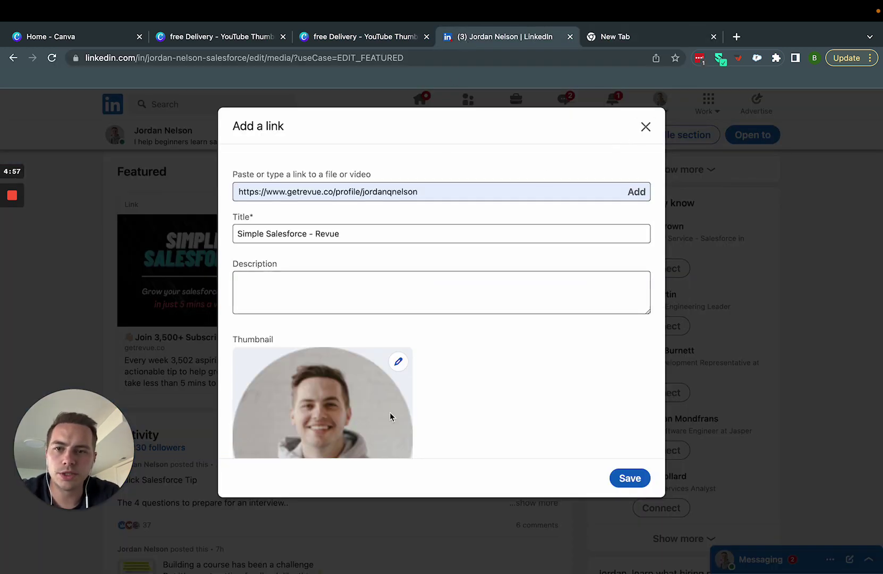
right_click(520, 37)
left_click(555, 112)
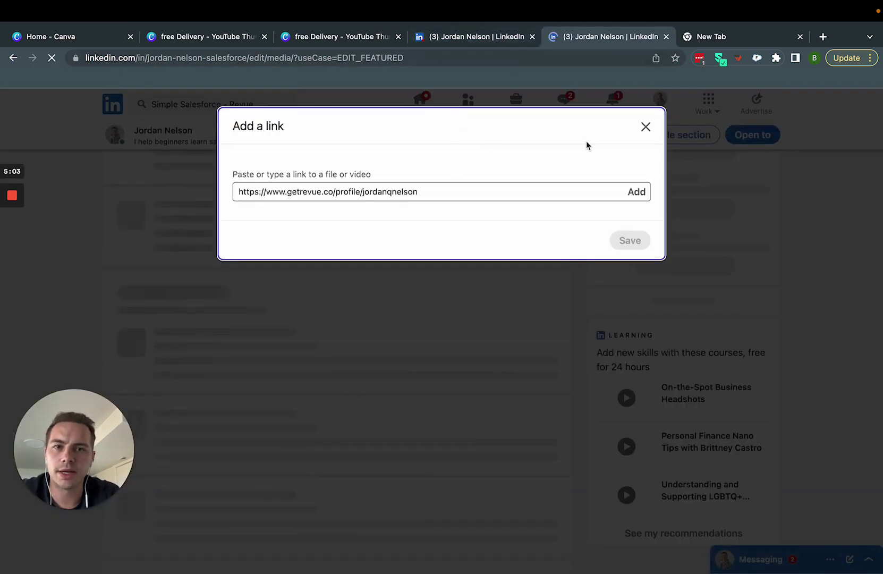
- In the duplicate tab, close the Add a link form, search the other creator by name and view their Featured links
left_click(645, 127)
left_click(244, 95)
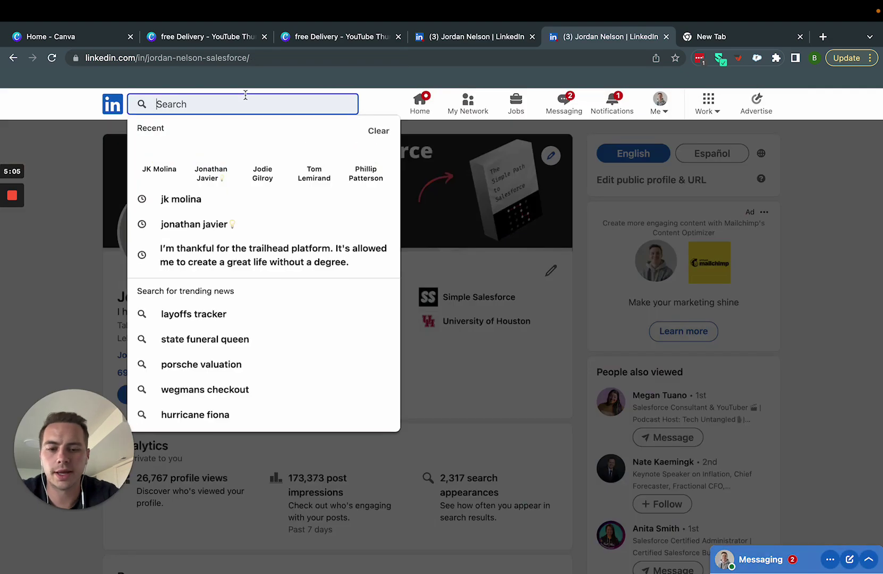
type("justin")
left_click(248, 132)
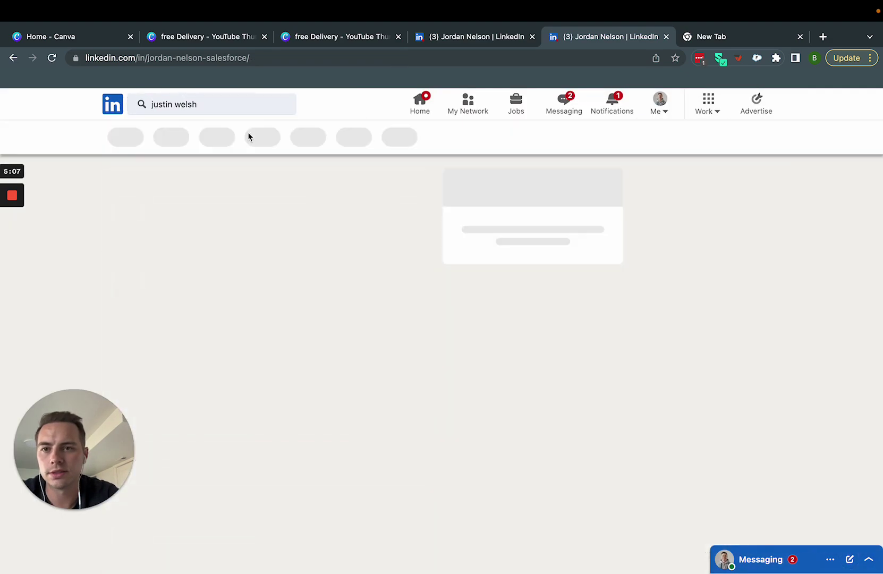
left_click(133, 192)
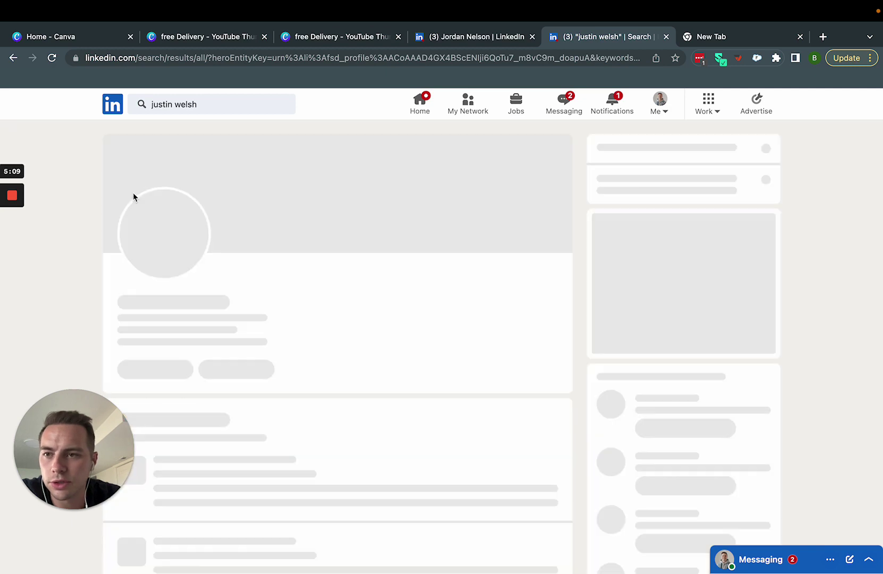
scroll(307, 328, "down", 5)
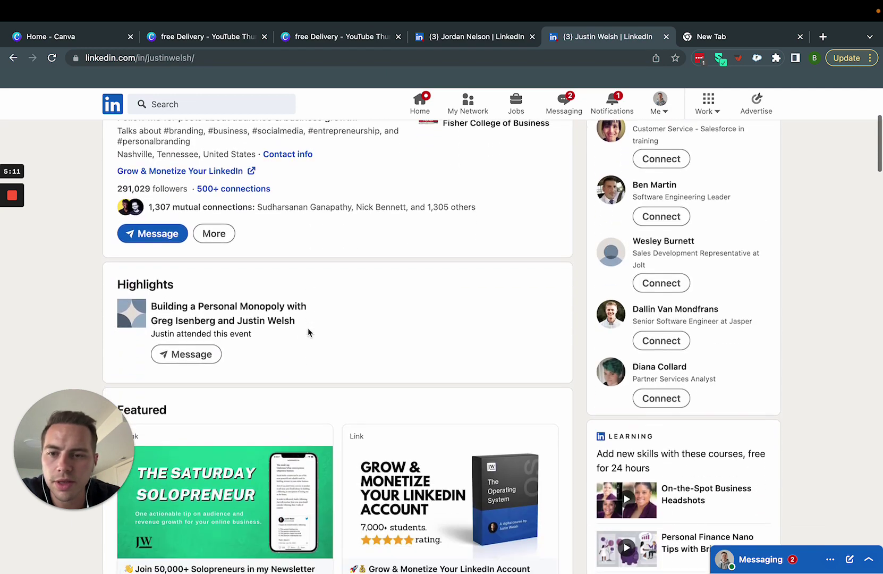
scroll(308, 331, "down", 5)
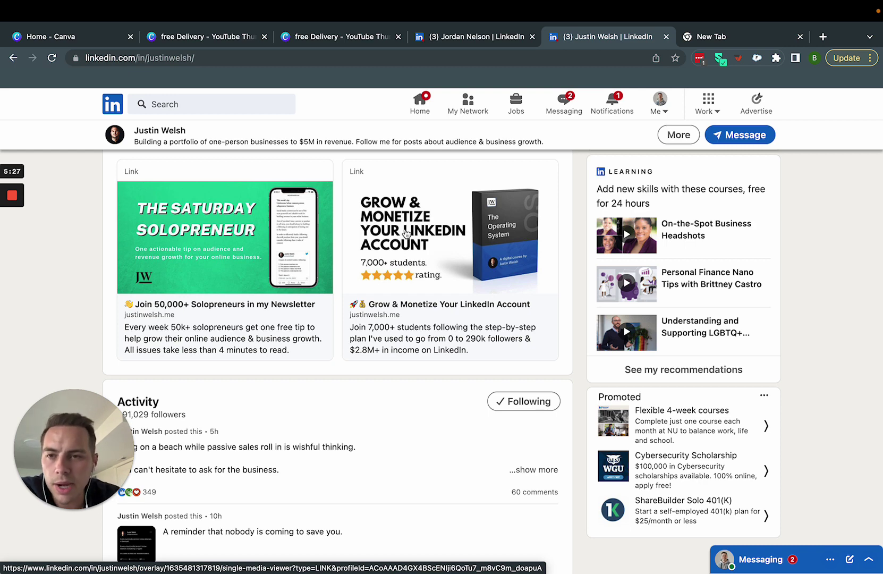
left_click(229, 109)
left_click(75, 220)
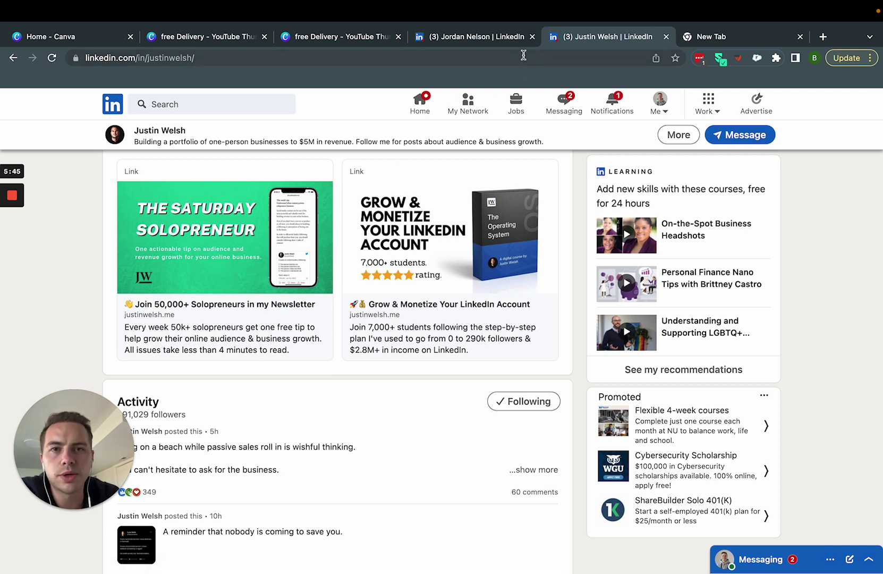
- Open your own profile from the Me menu in the duplicate tab and scroll to Featured
left_click(449, 37)
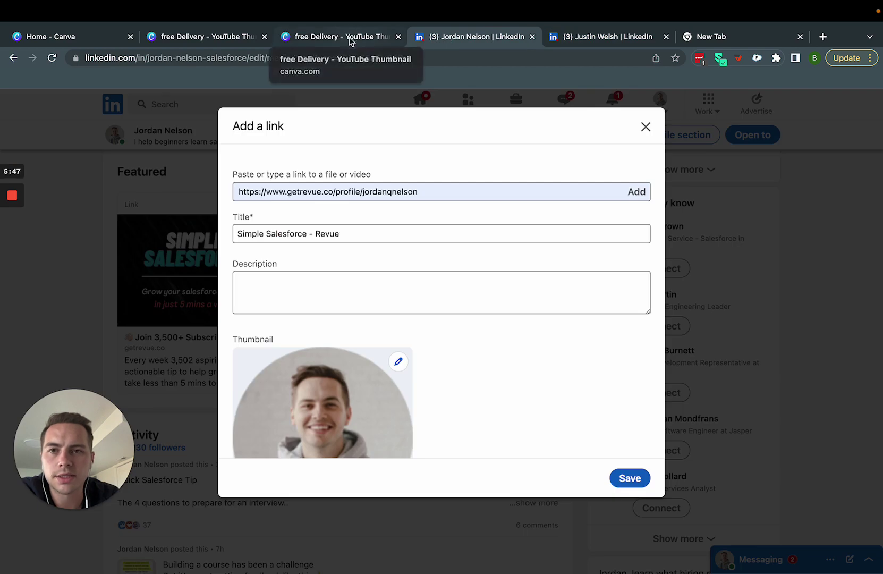
left_click(600, 42)
left_click(659, 106)
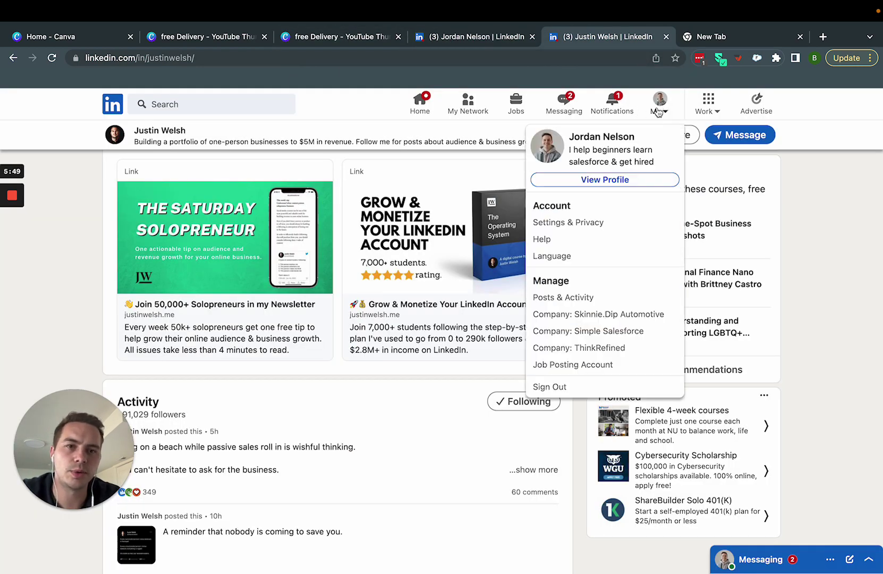
left_click(615, 182)
scroll(274, 319, "down", 10)
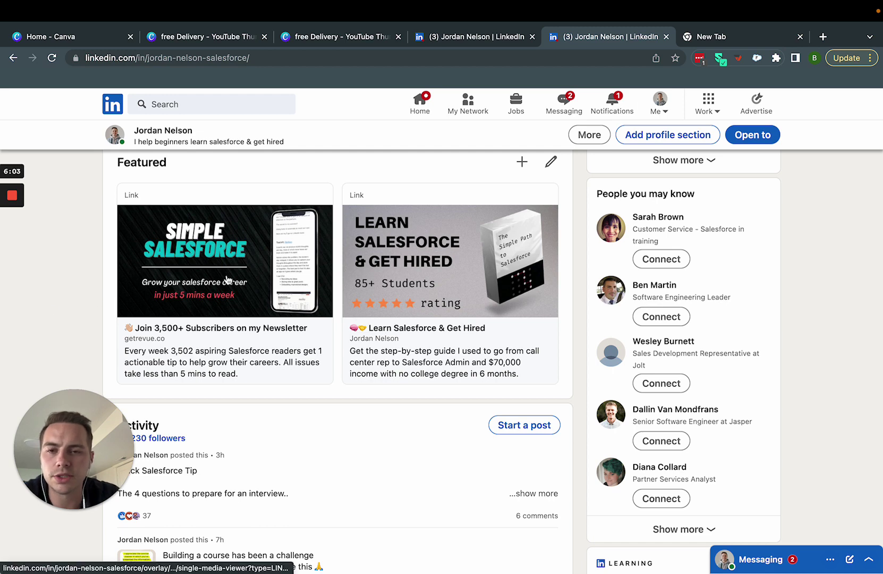
- Upload free Delivery (2).png as the link's thumbnail in the Add a link form
left_click(469, 37)
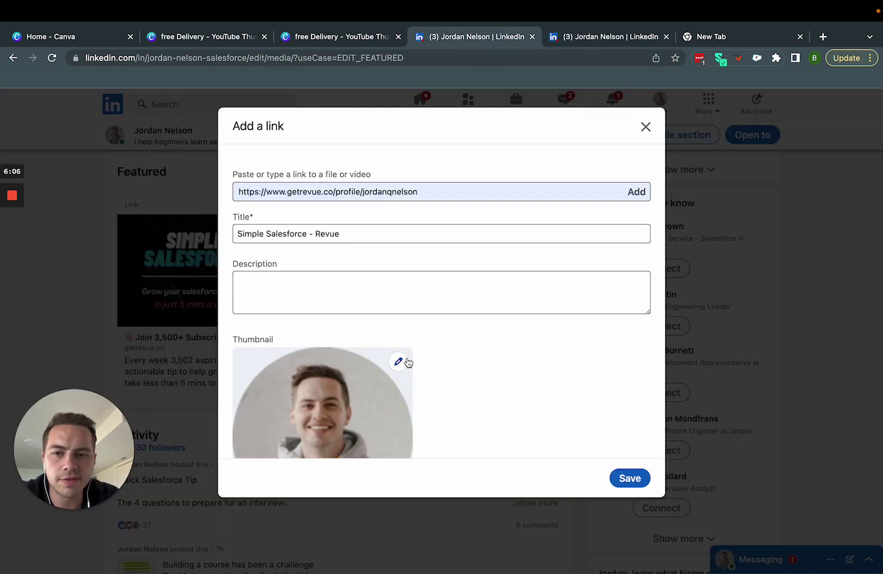
scroll(408, 363, "down", 2)
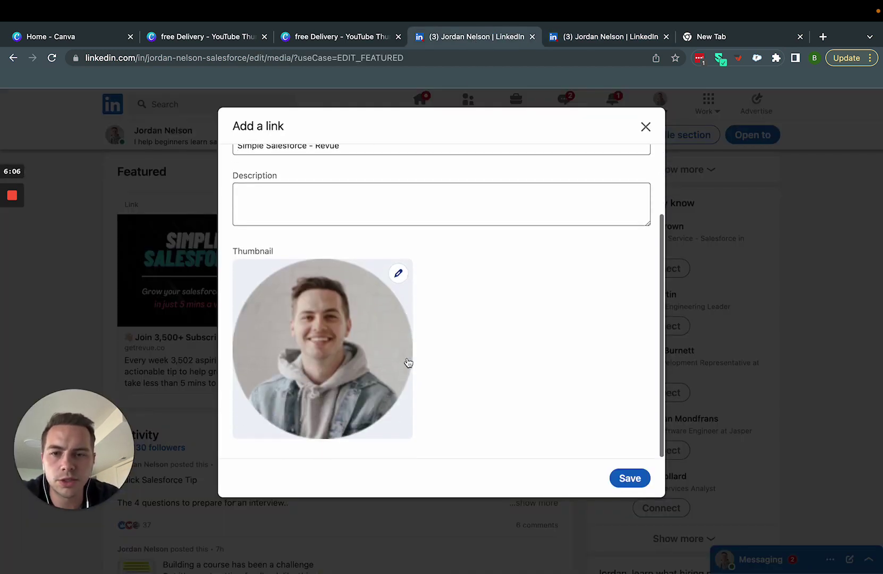
left_click(415, 332)
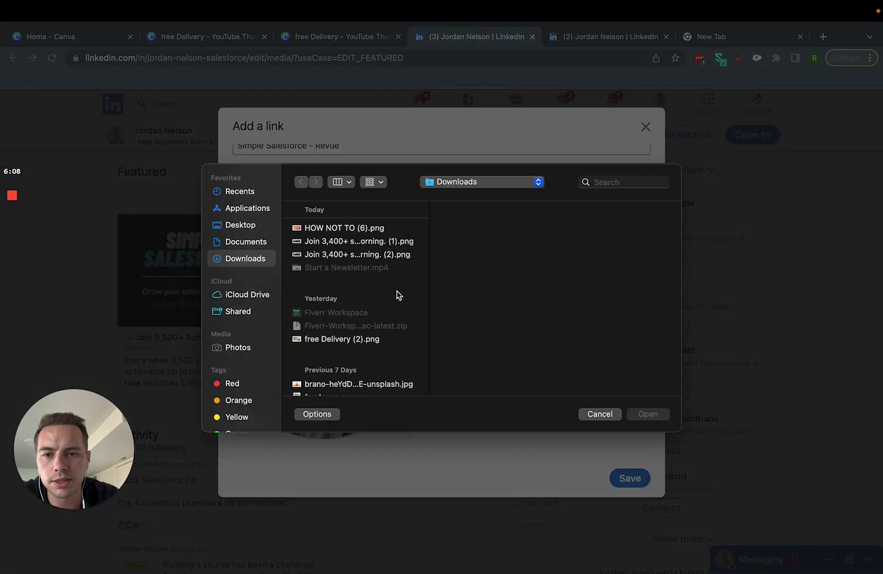
left_click(349, 340)
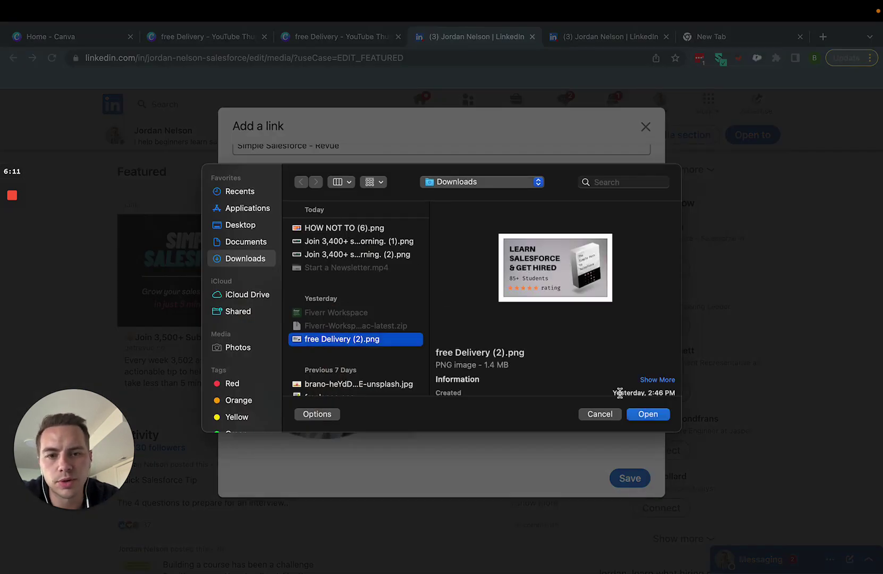
left_click(648, 414)
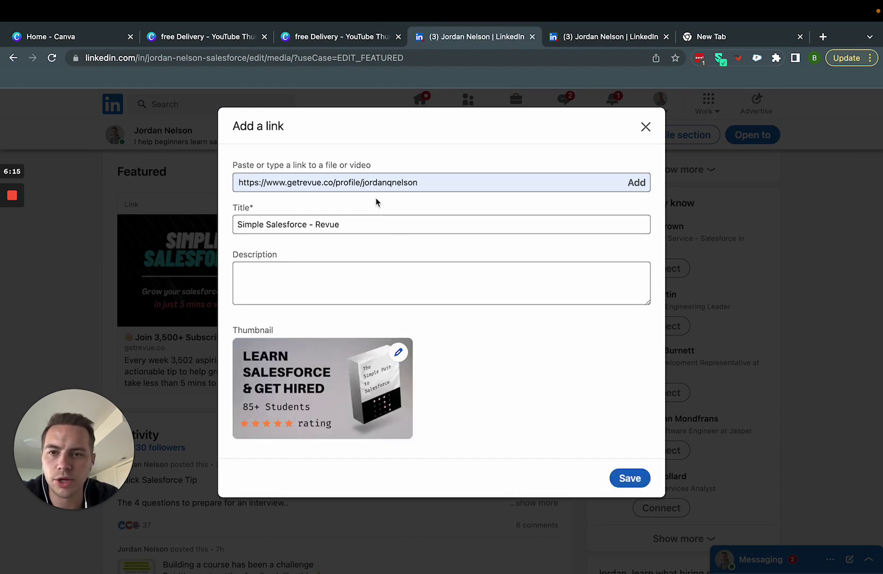
- Clear the link title, then close the form and discard the unsaved changes
triple_click(362, 228)
key("BackSpace")
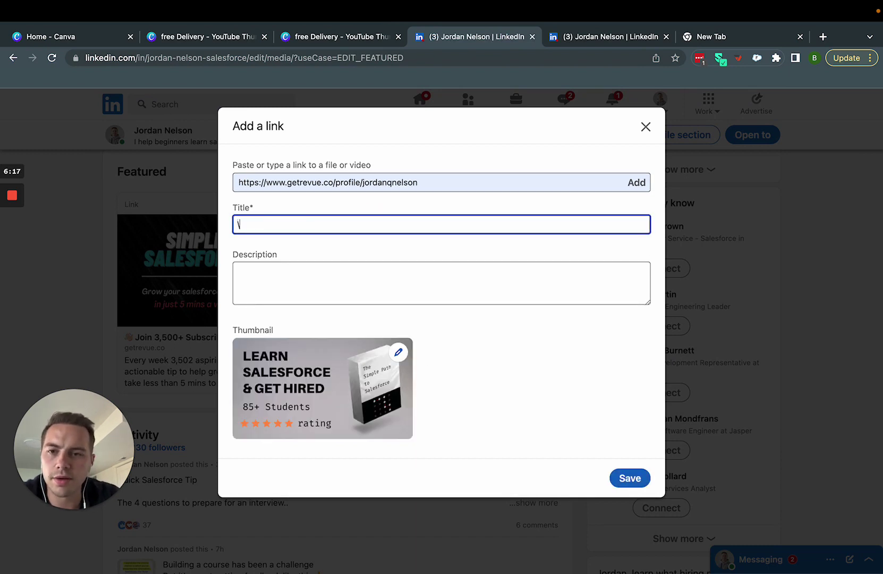
type("\\")
key("BackSpace")
left_click(310, 298)
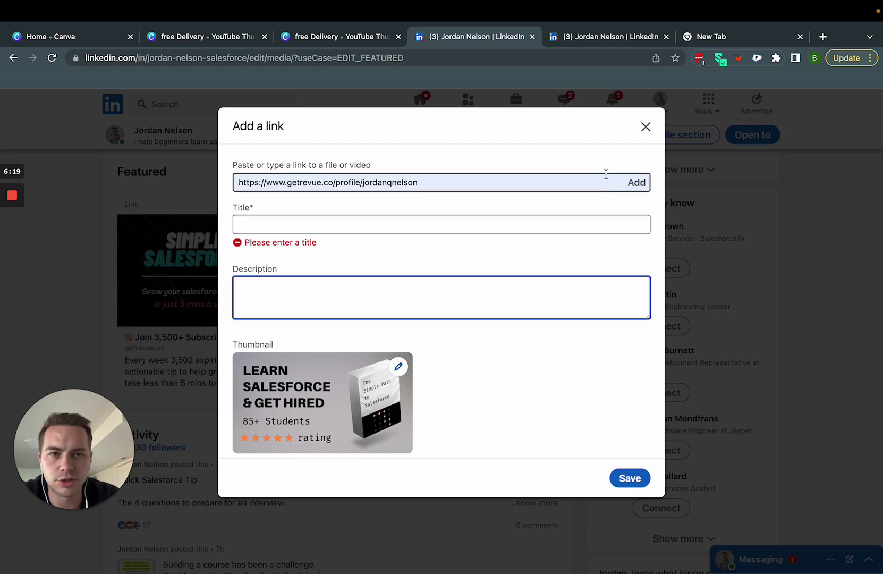
left_click(646, 128)
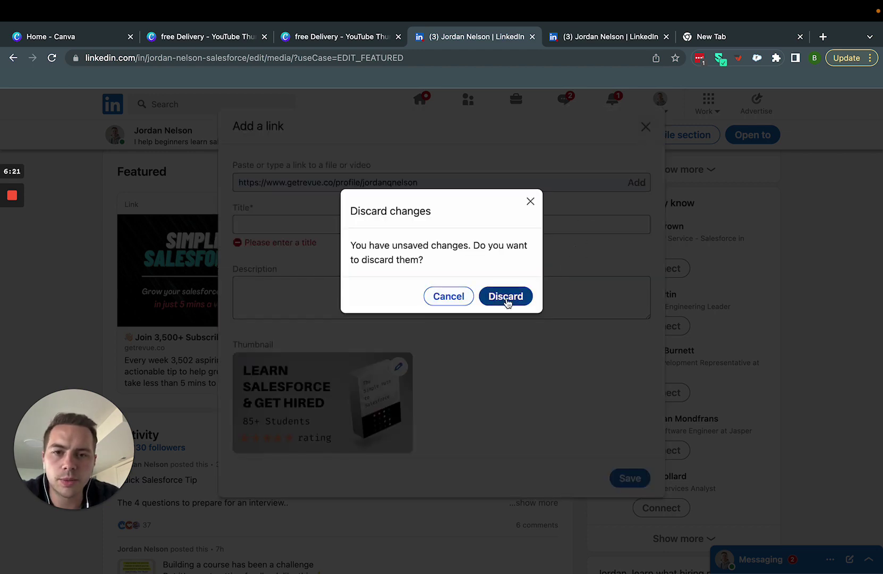
left_click(508, 301)
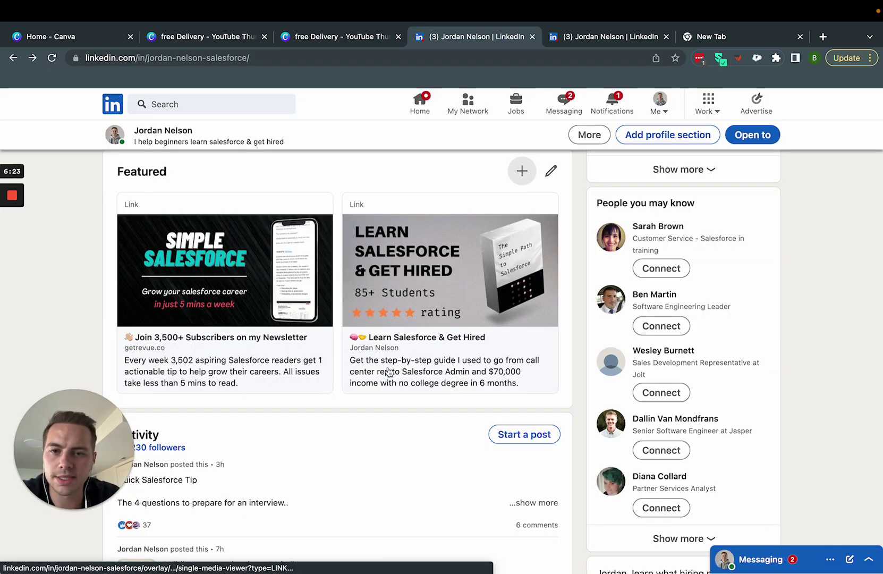